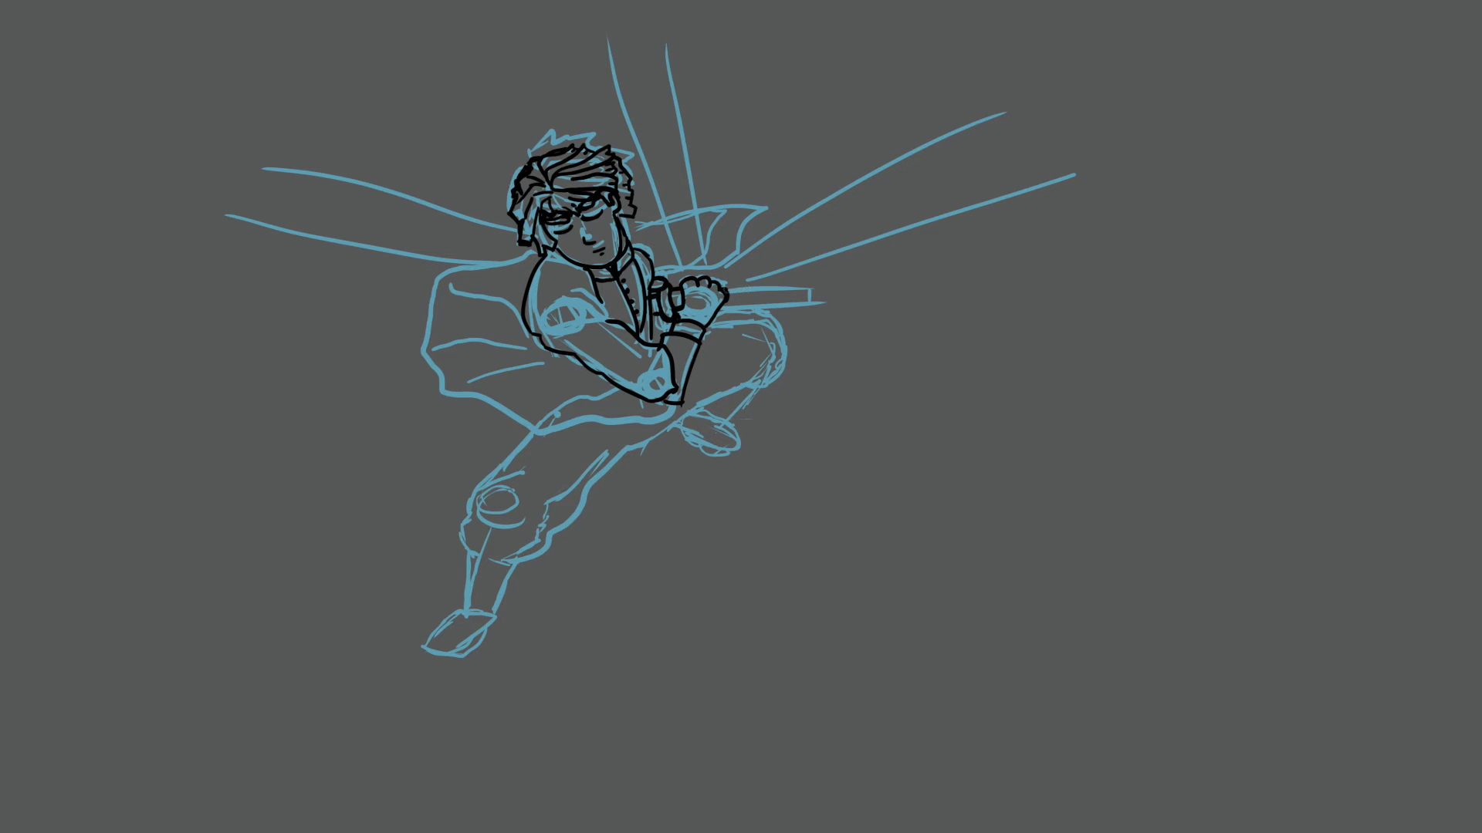
Step: Ink the katana hilt in black extending from the gripping fist
mouse_move(721, 290)
mouse_down()
mouse_move(780, 288)
mouse_move(782, 305)
mouse_move(724, 309)
mouse_up()
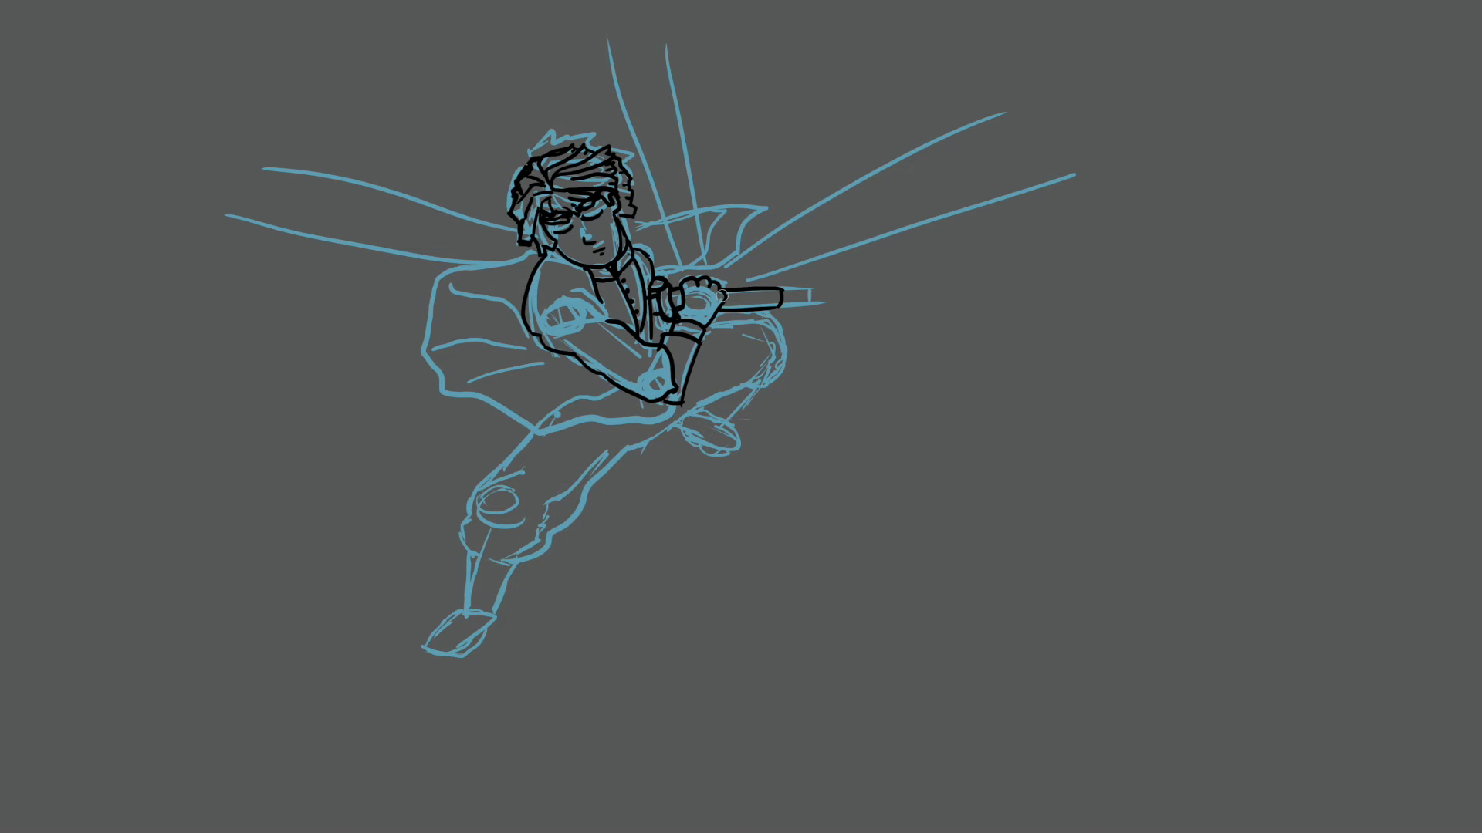